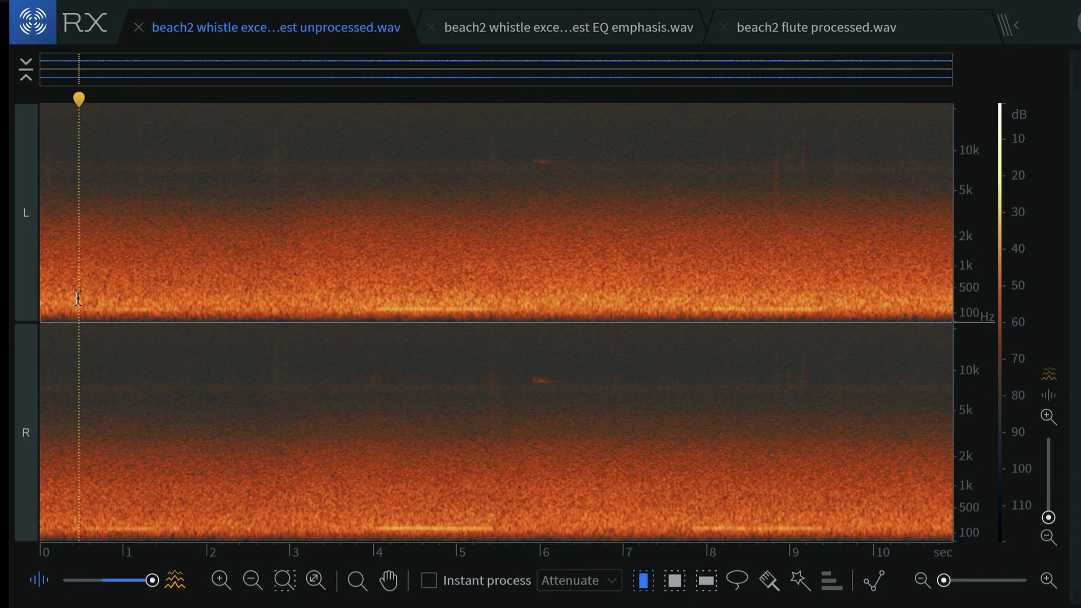
Play the unprocessed excerpt, then select and audition the thin 100–150 Hz whistle band
{"action": "key", "text": "space"}
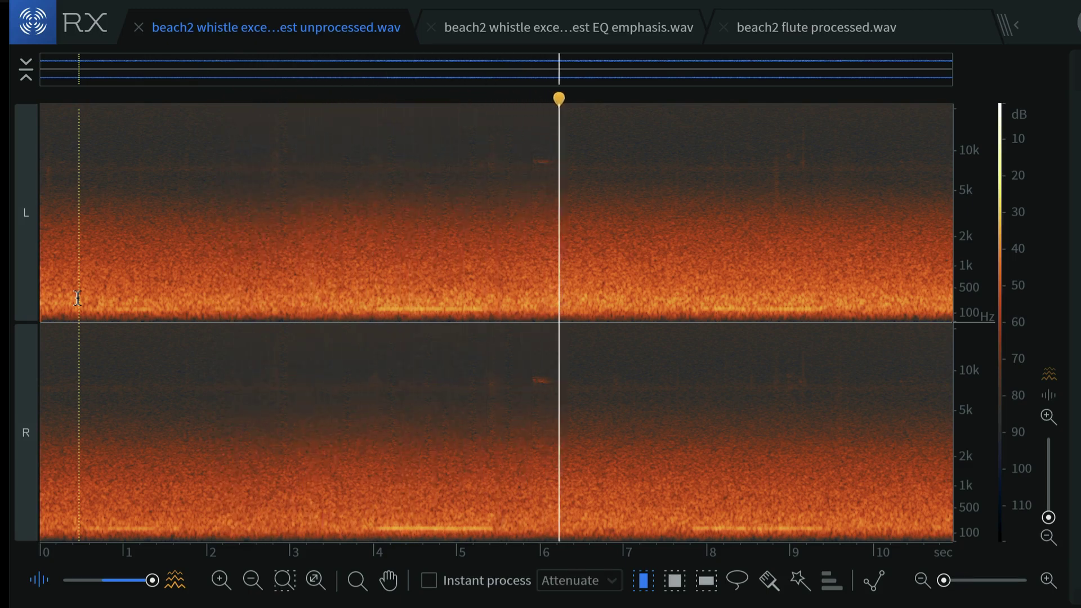
{"action": "key", "text": "f"}
{"action": "left_click_drag", "start_coordinate": [471, 304], "coordinate": [470, 310]}
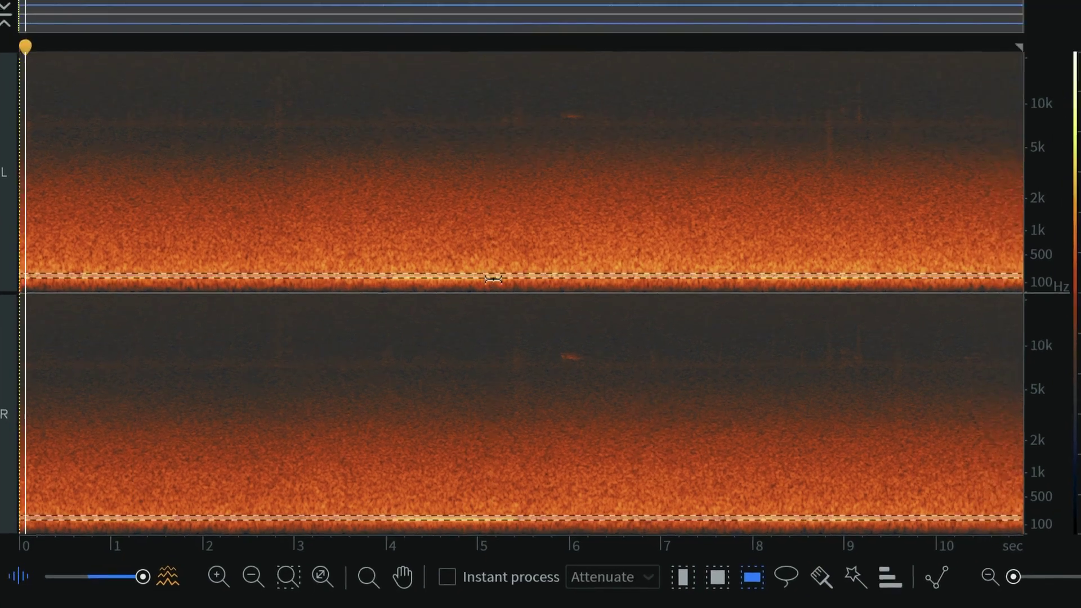
{"action": "key", "text": "space"}
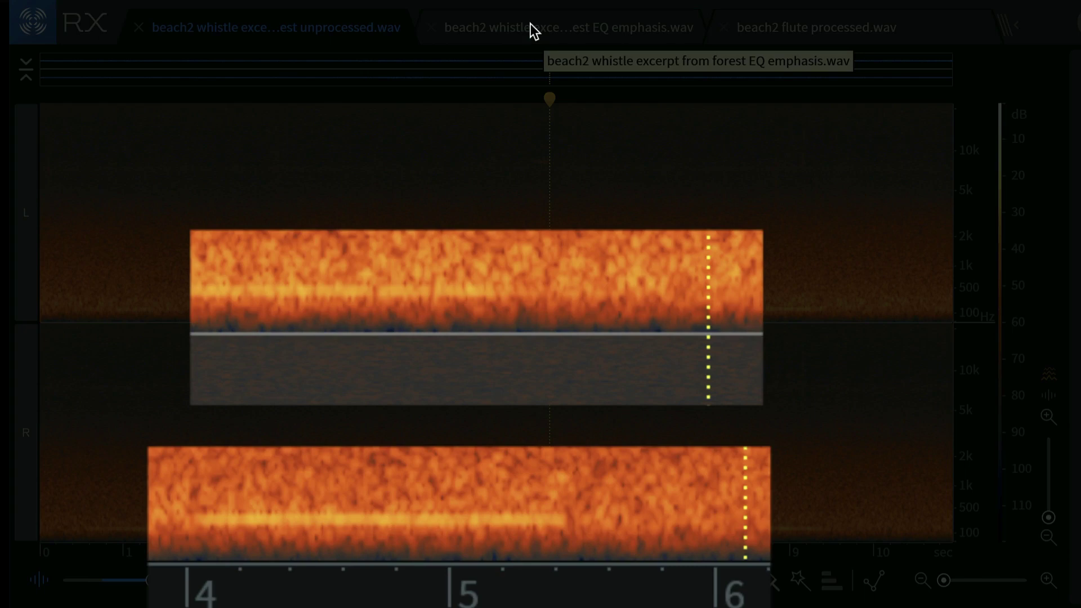
Audition the EQ emphasis version, then play beach2 flute processed.wav using time selection
{"action": "left_click", "coordinate": [532, 27]}
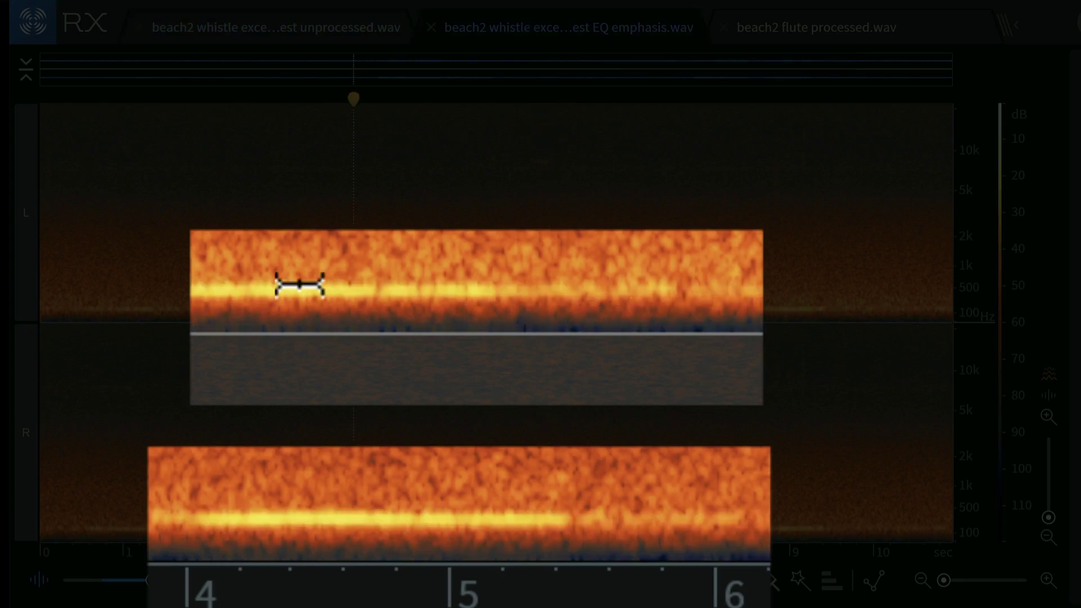
{"action": "key", "text": "space"}
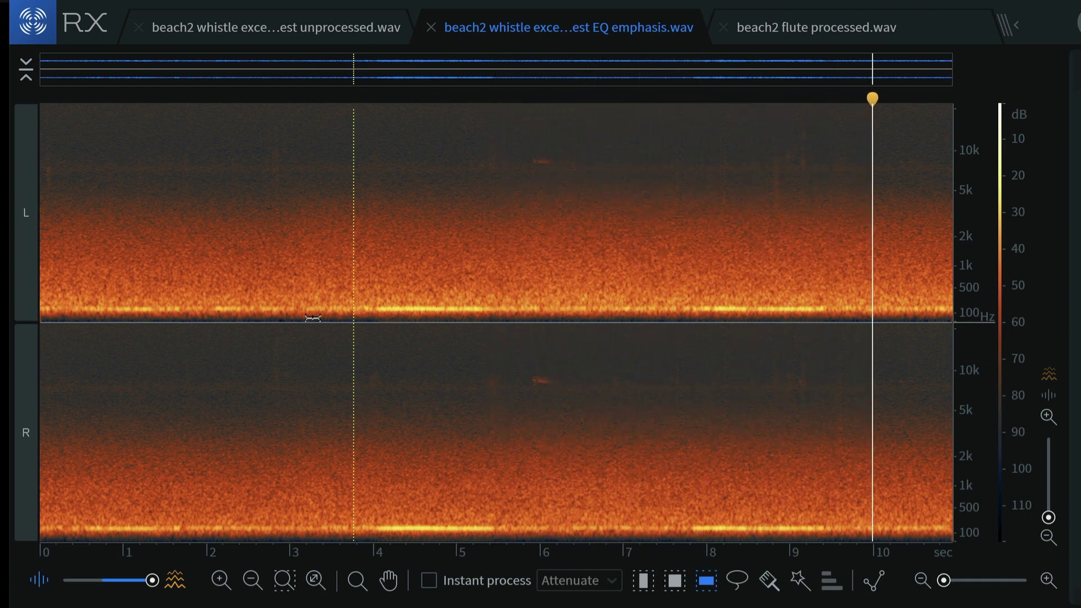
{"action": "key", "text": "space"}
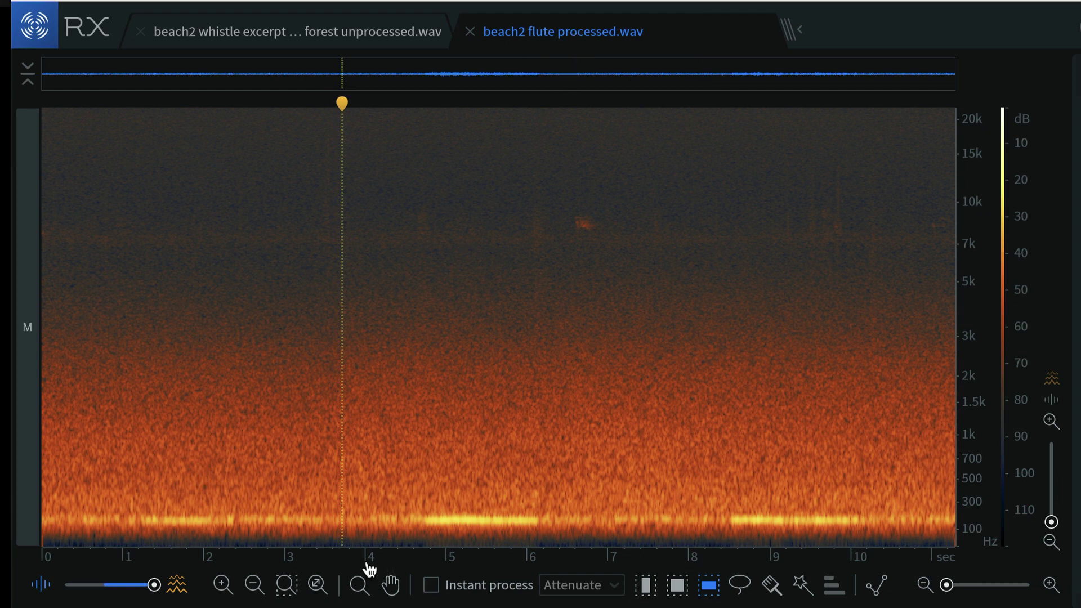
{"action": "key", "text": "t"}
{"action": "key", "text": "space"}
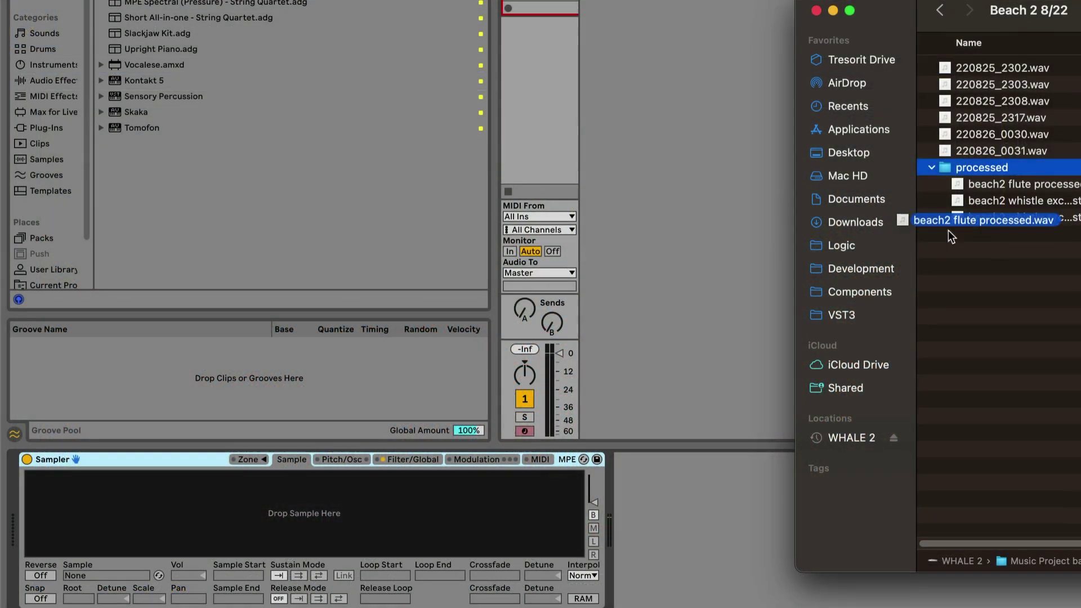
Load beach2 flute processed.wav into Sampler at 14 dB with a ping-pong sustain loop
{"action": "left_click_drag", "start_coordinate": [950, 236], "coordinate": [397, 519]}
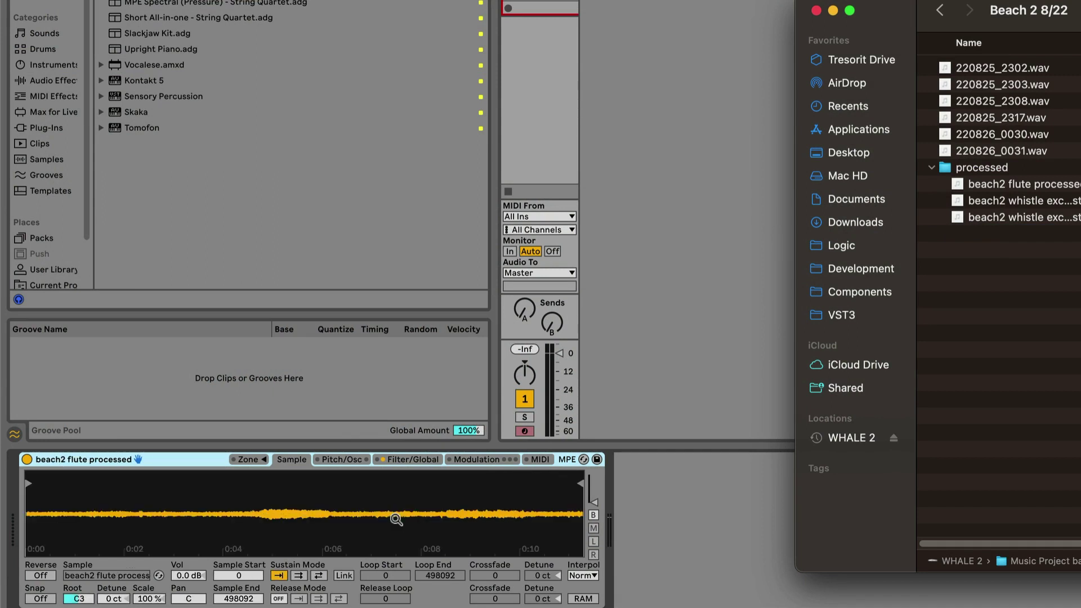
{"action": "mouse_move", "coordinate": [189, 575]}
{"action": "left_mouse_down"}
{"action": "mouse_move", "coordinate": [189, 557]}
{"action": "mouse_move", "coordinate": [190, 579]}
{"action": "left_mouse_up"}
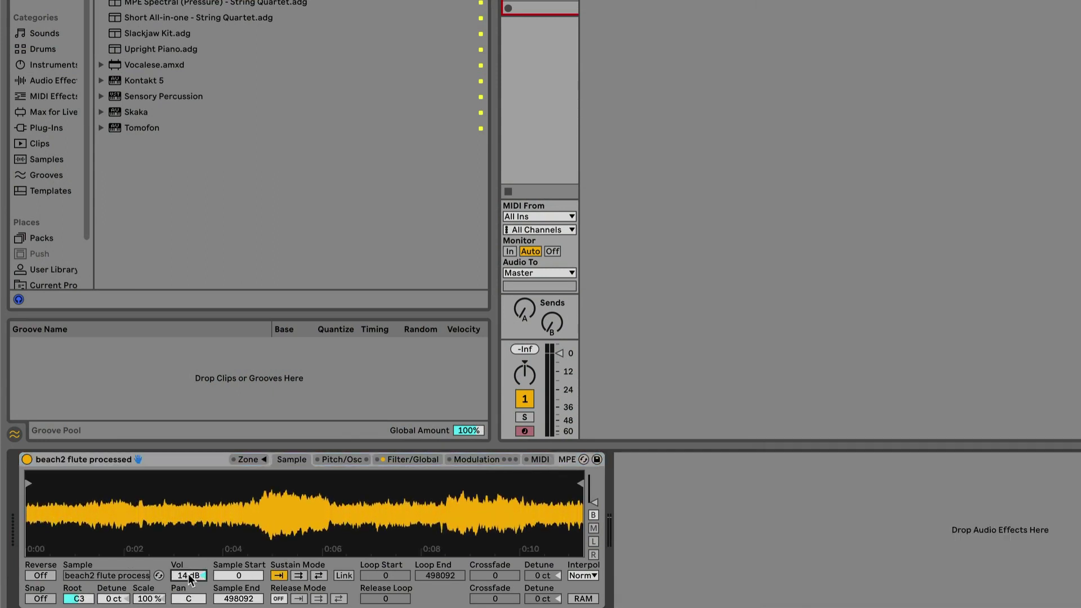
{"action": "key", "text": "g"}
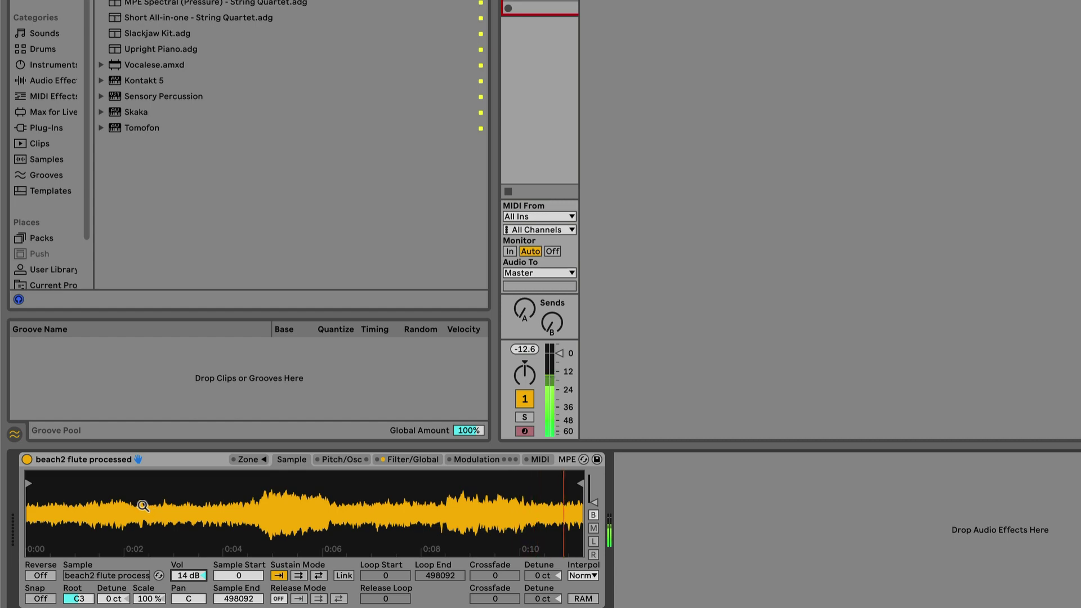
{"action": "left_click", "coordinate": [314, 576]}
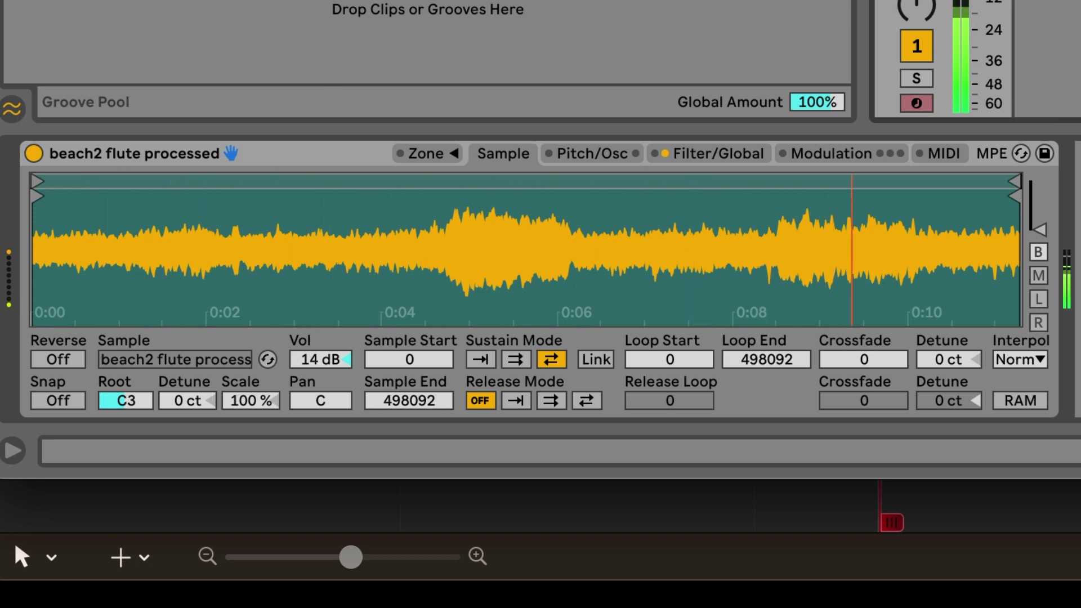
Move the loop start and sample start to about 0:04 (samples 182067 and 181327)
{"action": "mouse_move", "coordinate": [50, 189]}
{"action": "left_mouse_down"}
{"action": "mouse_move", "coordinate": [406, 189]}
{"action": "mouse_move", "coordinate": [394, 189]}
{"action": "left_mouse_up"}
{"action": "left_click_drag", "start_coordinate": [45, 194], "coordinate": [402, 198]}
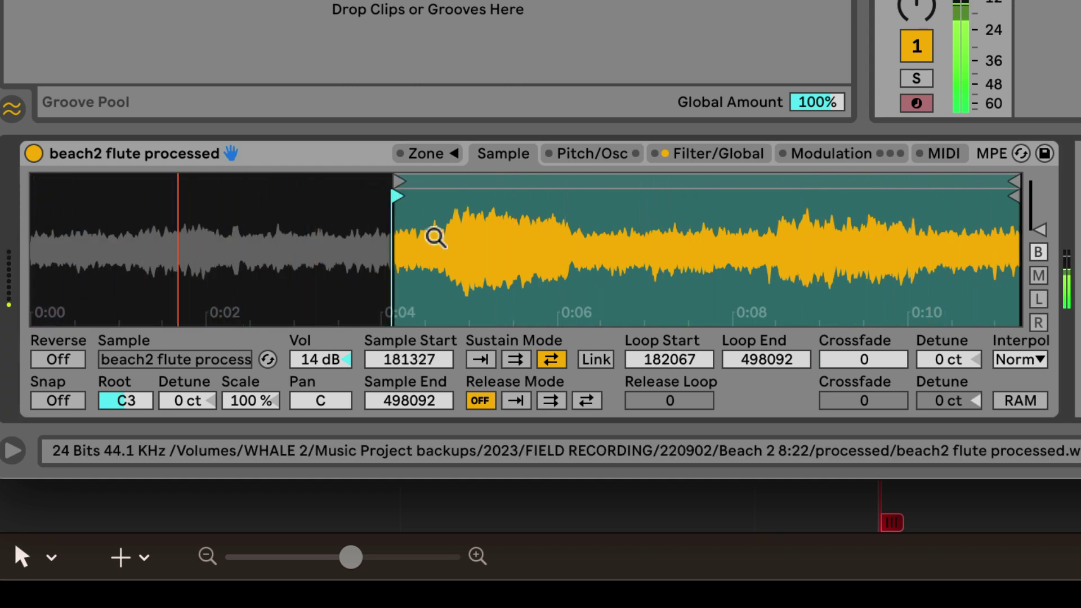
Switch Sampler's filter to a 24 dB band-pass at 169 Hz with 43% resonance
{"action": "left_click", "coordinate": [695, 151]}
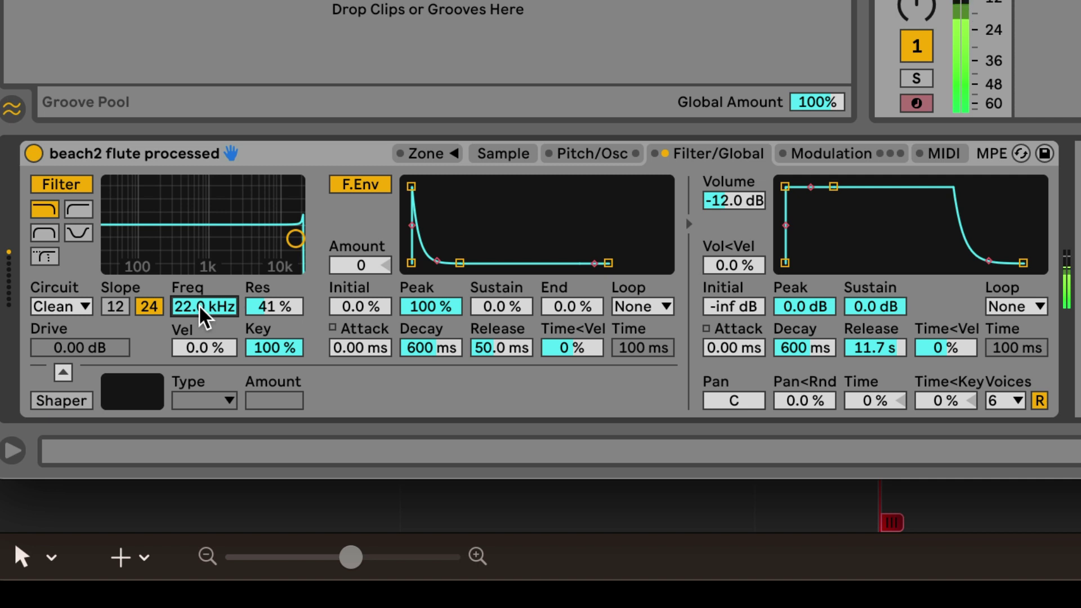
{"action": "left_click_drag", "start_coordinate": [198, 306], "coordinate": [198, 421]}
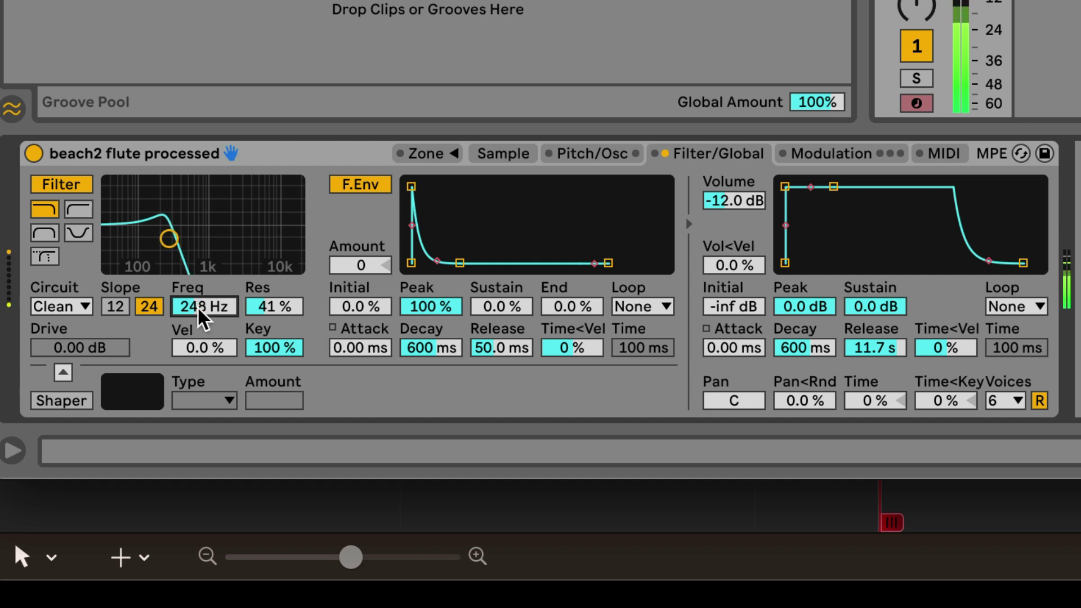
{"action": "left_click", "coordinate": [44, 233]}
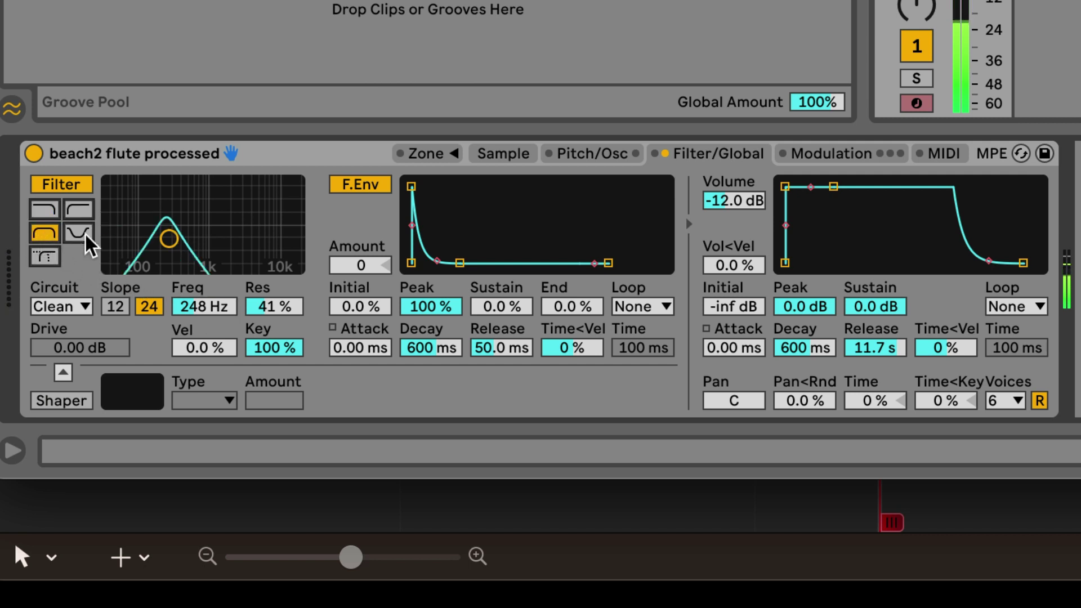
{"action": "mouse_move", "coordinate": [168, 239]}
{"action": "left_mouse_down"}
{"action": "mouse_move", "coordinate": [159, 217]}
{"action": "mouse_move", "coordinate": [158, 237]}
{"action": "left_mouse_up"}
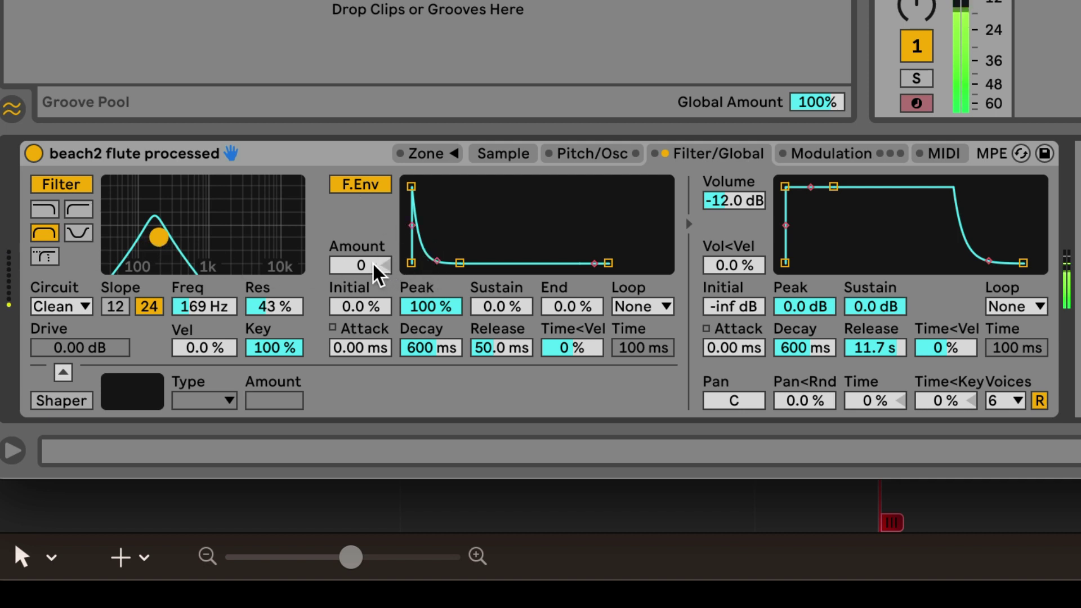
End the clip loop at bar 4 and shape the filter envelope: 12.8 s decay, 85% peak, reshaped decay curve
{"action": "left_click_drag", "start_coordinate": [374, 268], "coordinate": [374, 240]}
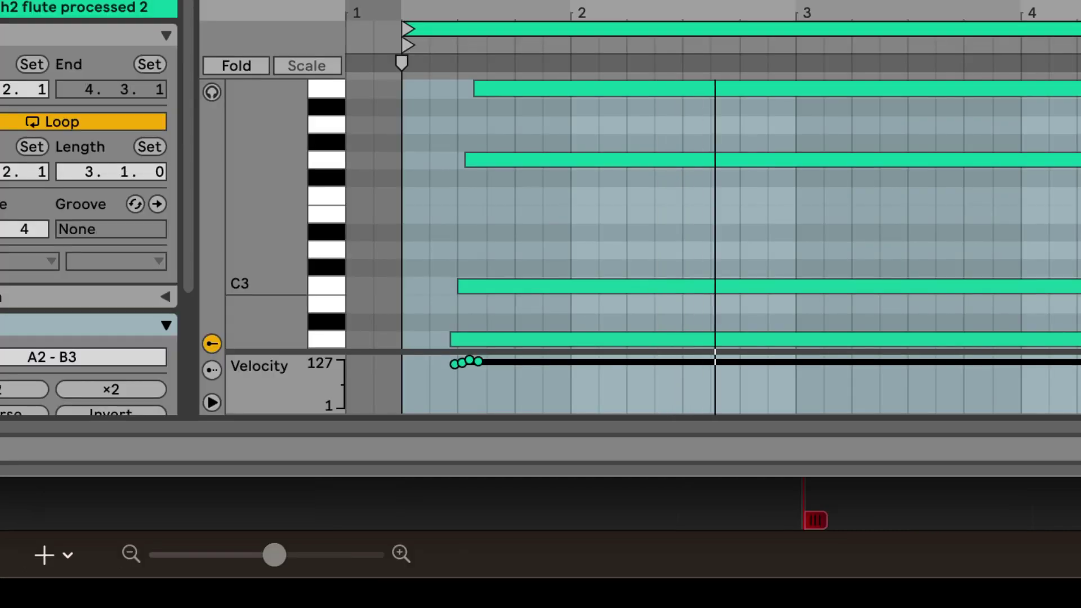
{"action": "left_click_drag", "start_coordinate": [1052, 133], "coordinate": [1022, 166]}
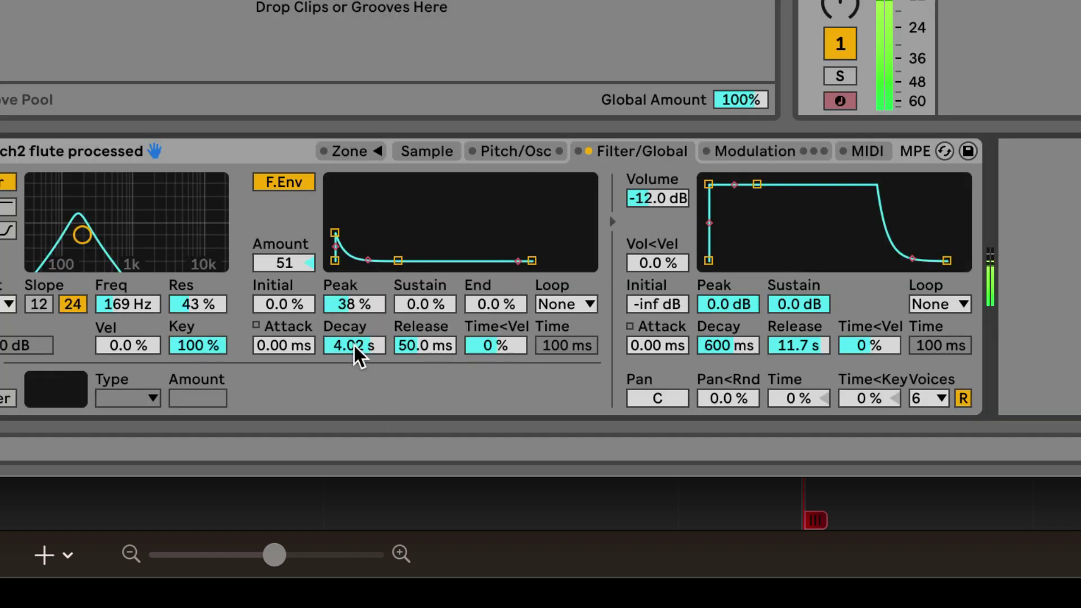
{"action": "left_click_drag", "start_coordinate": [355, 345], "coordinate": [355, 315]}
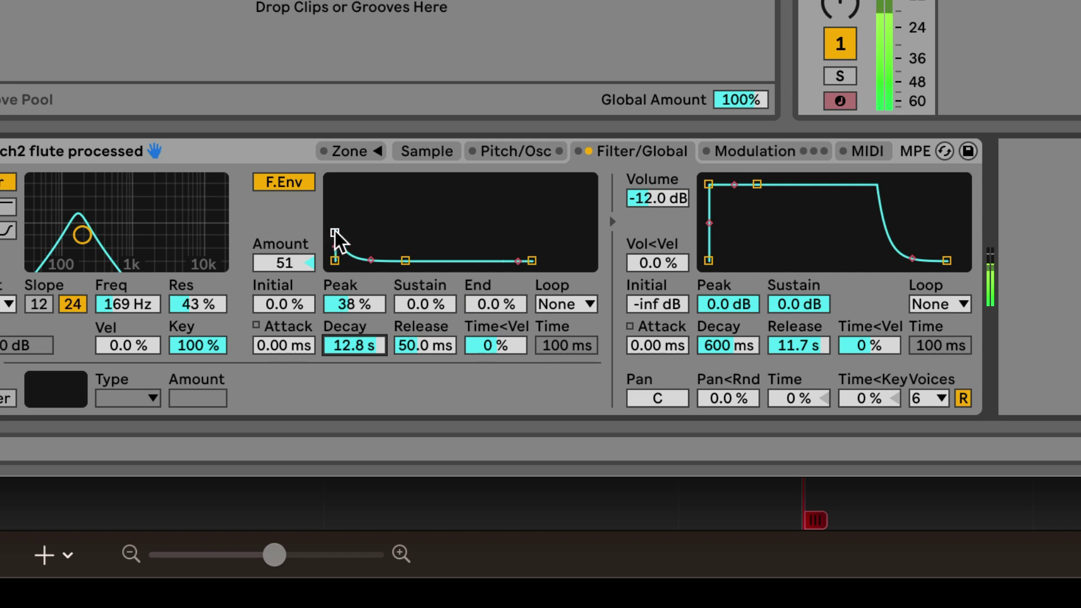
{"action": "left_click_drag", "start_coordinate": [335, 233], "coordinate": [335, 222]}
{"action": "left_click", "coordinate": [370, 256]}
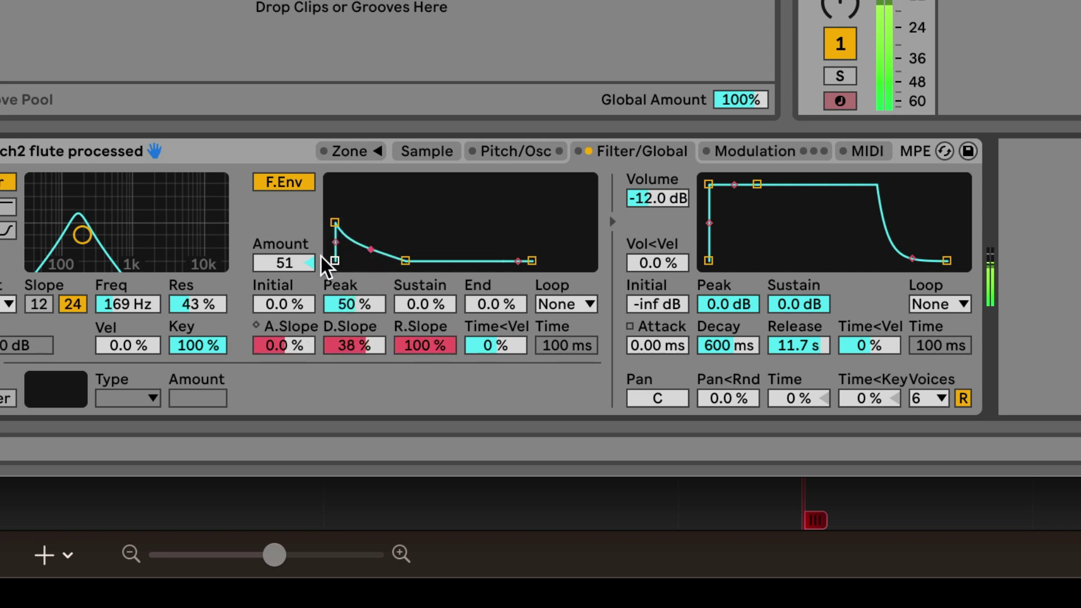
{"action": "left_click_drag", "start_coordinate": [285, 269], "coordinate": [285, 282]}
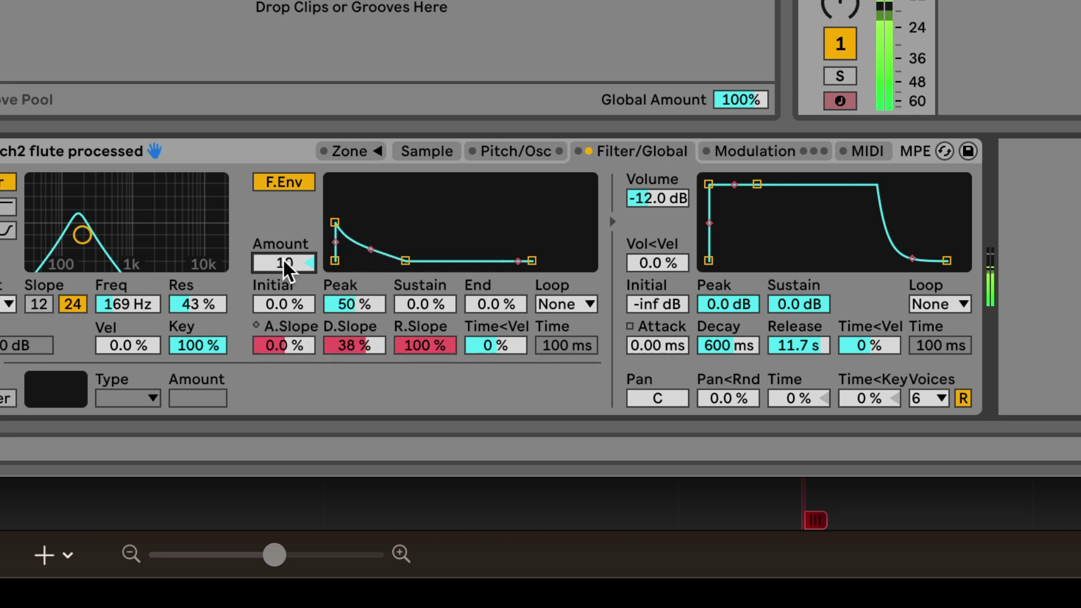
{"action": "left_click_drag", "start_coordinate": [335, 223], "coordinate": [335, 196]}
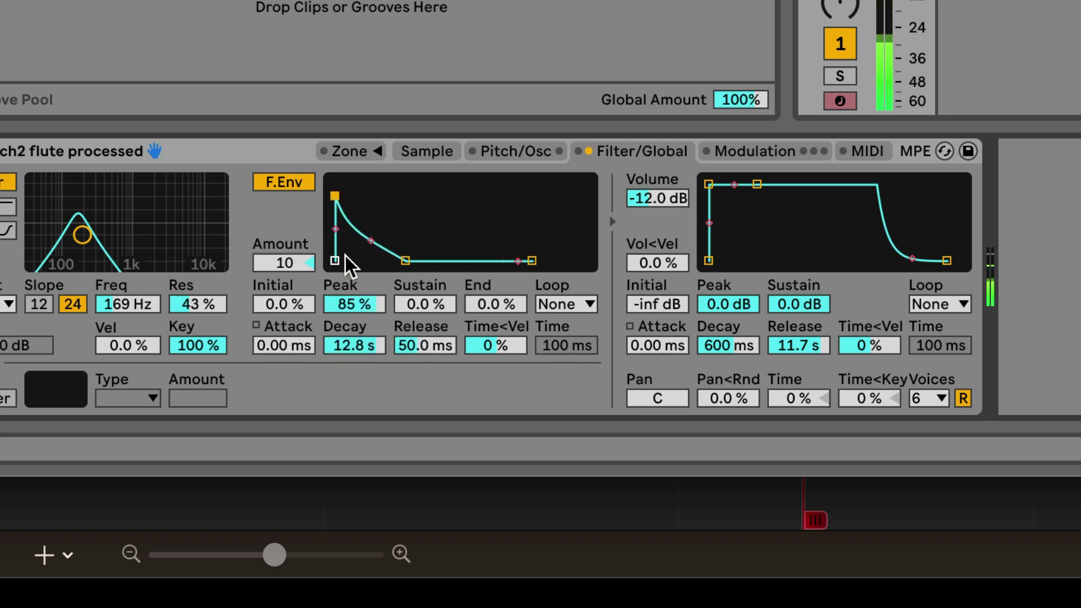
{"action": "mouse_move", "coordinate": [370, 242]}
{"action": "left_mouse_down"}
{"action": "mouse_move", "coordinate": [371, 221]}
{"action": "mouse_move", "coordinate": [375, 259]}
{"action": "left_mouse_up"}
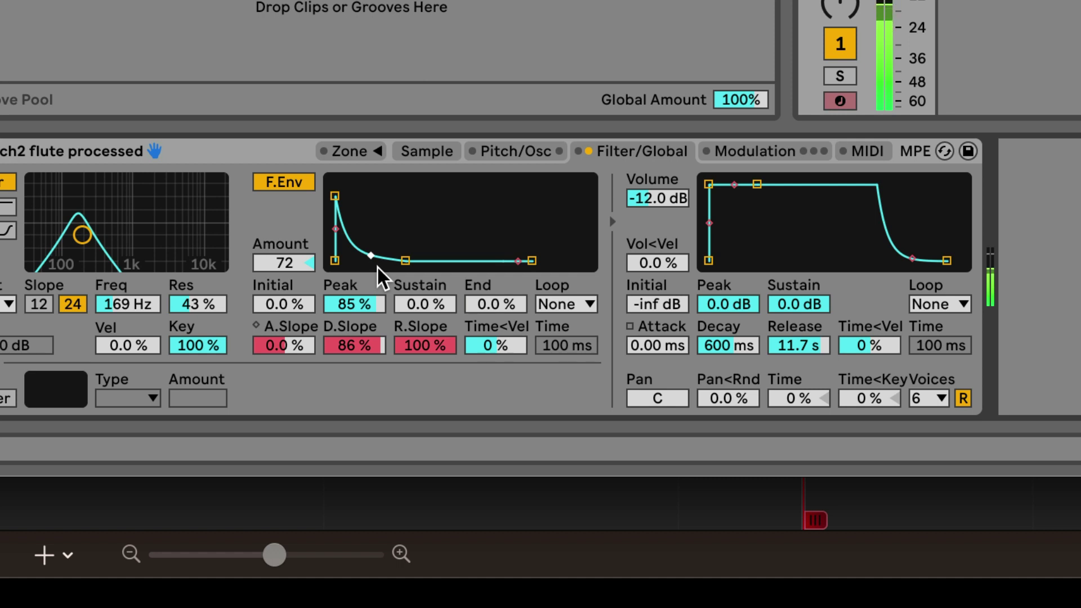
Slow the volume attack to about 424 ms and lower the filter envelope amount
{"action": "left_click_drag", "start_coordinate": [708, 184], "coordinate": [758, 184]}
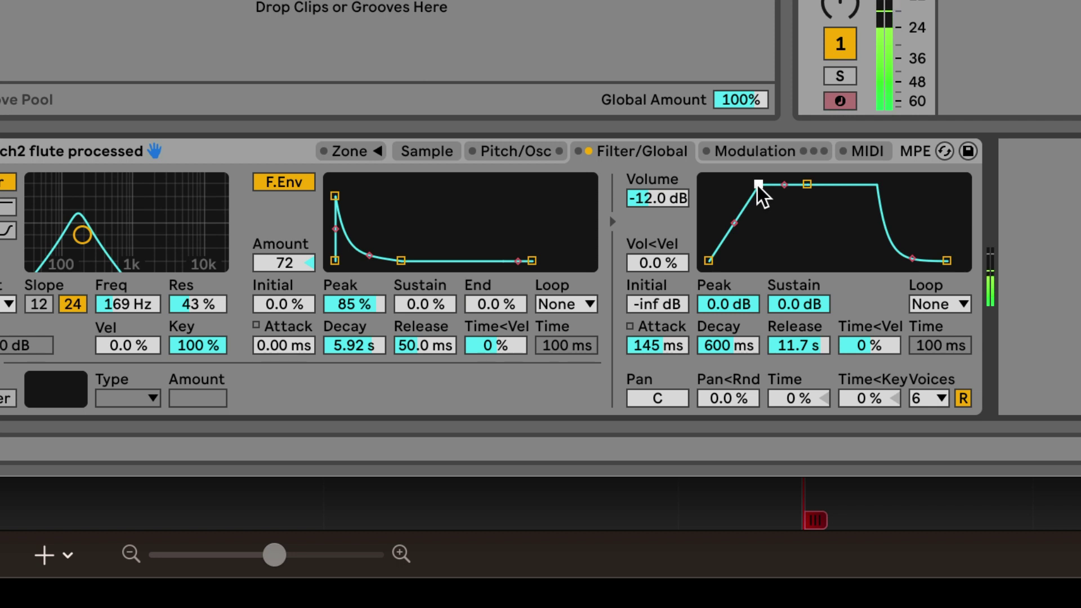
{"action": "left_click_drag", "start_coordinate": [759, 186], "coordinate": [766, 186]}
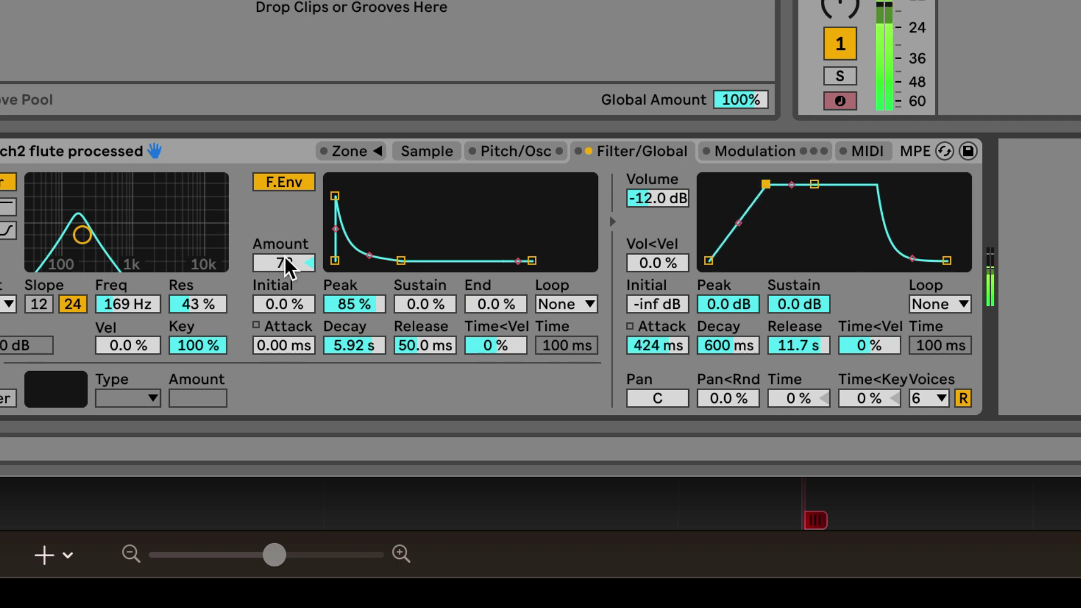
{"action": "left_click_drag", "start_coordinate": [285, 265], "coordinate": [287, 267]}
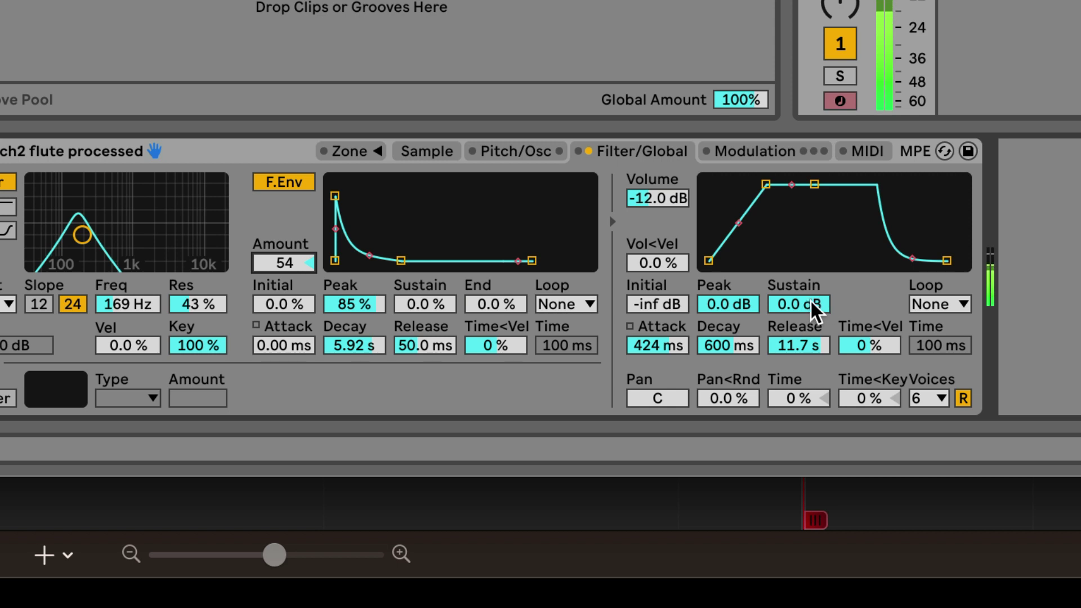
Switch on the flute Sampler's waveshaper and set its Voices to 8
{"action": "left_click", "coordinate": [12, 398]}
{"action": "left_click", "coordinate": [928, 398]}
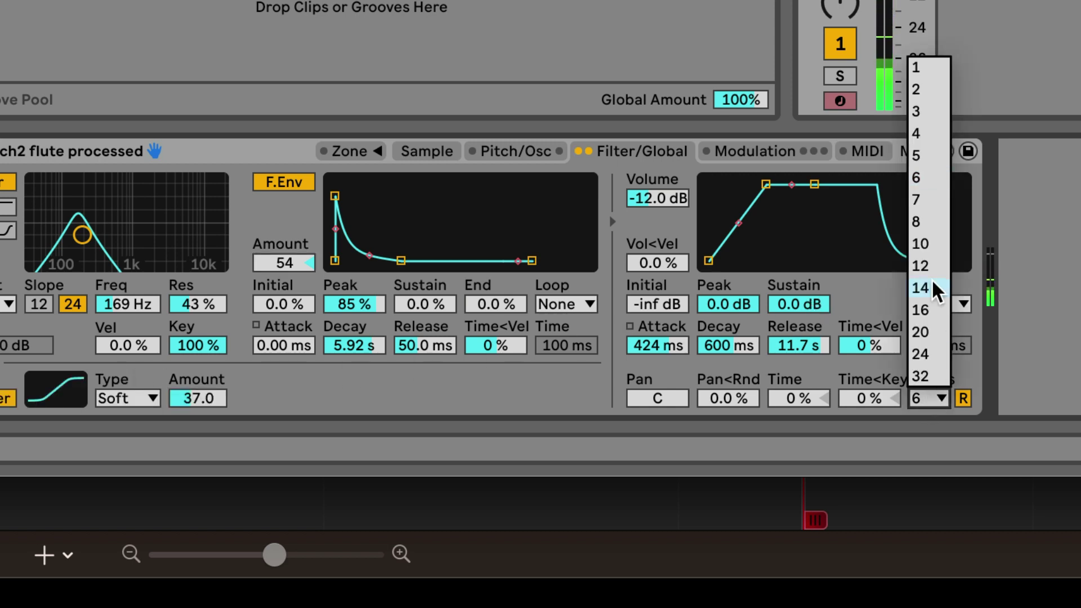
{"action": "left_click", "coordinate": [924, 223]}
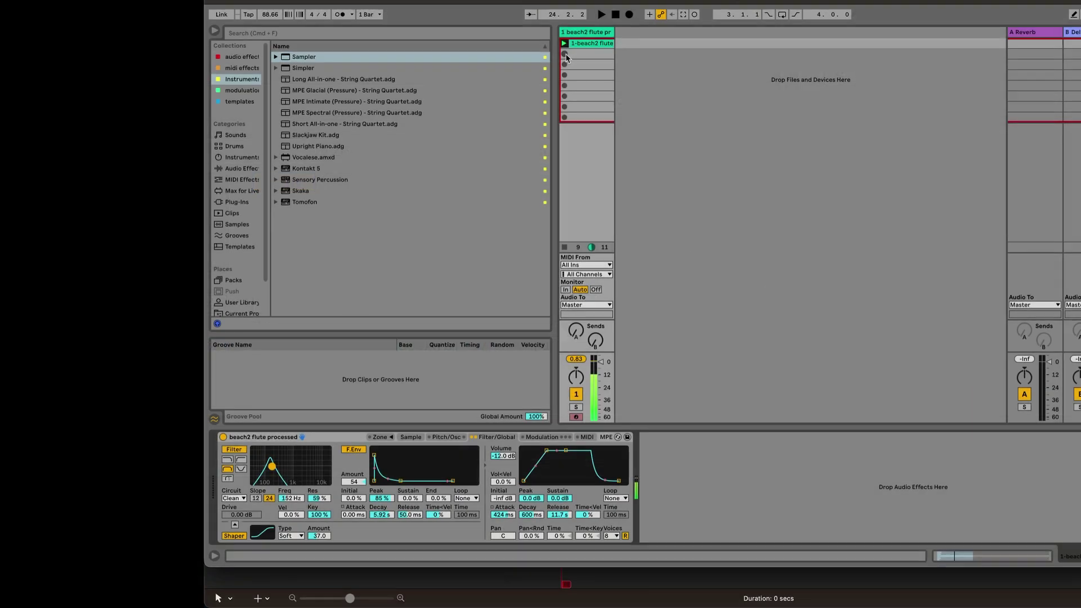
{"action": "left_click", "coordinate": [565, 54]}
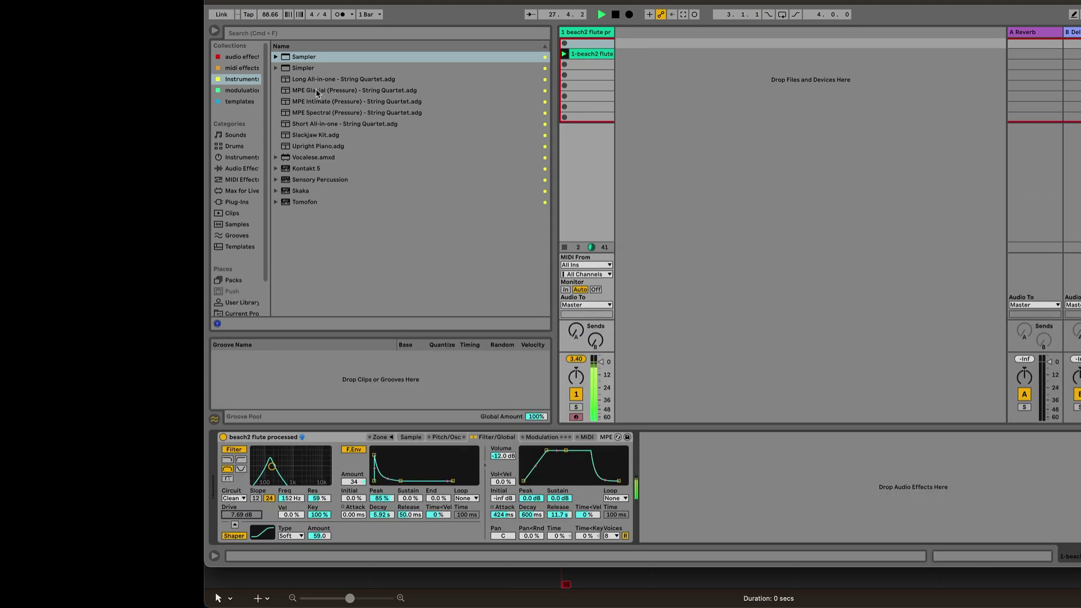
Add an MPE Glacial (Pressure) strings track, copy the flute clip onto it, and launch it
{"action": "left_click_drag", "start_coordinate": [380, 93], "coordinate": [646, 35]}
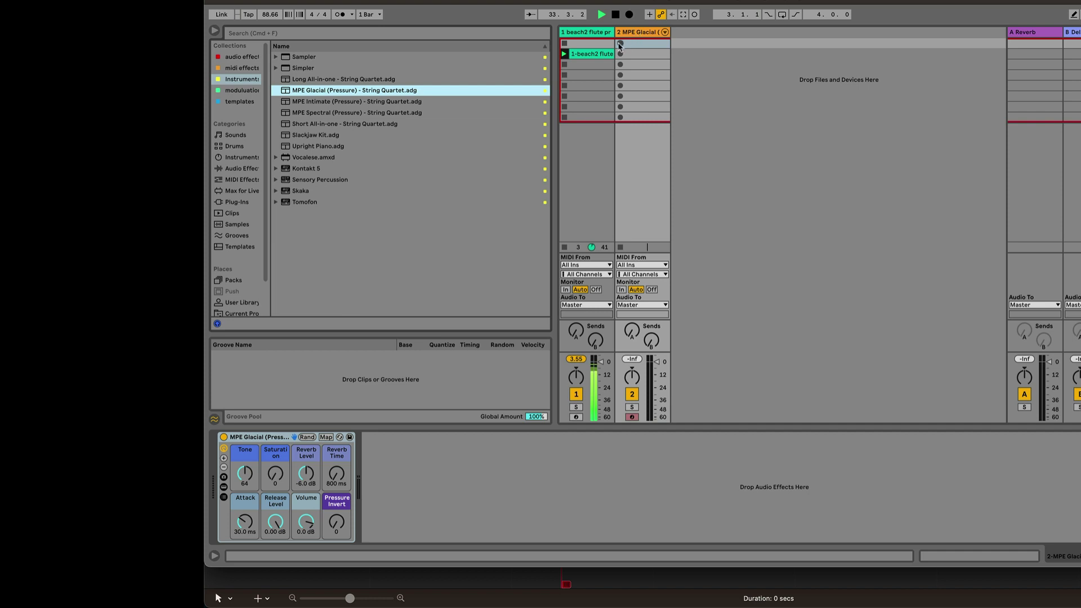
{"action": "left_click", "coordinate": [586, 58]}
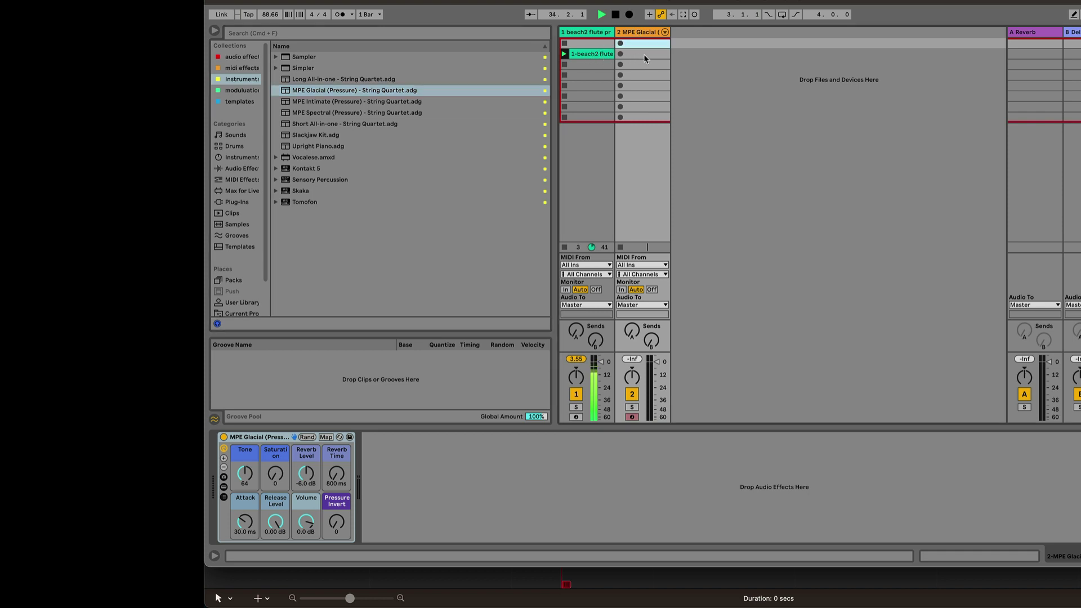
{"action": "left_click_drag", "start_coordinate": [590, 56], "coordinate": [637, 56]}
{"action": "key", "text": "space"}
{"action": "left_click", "coordinate": [620, 54]}
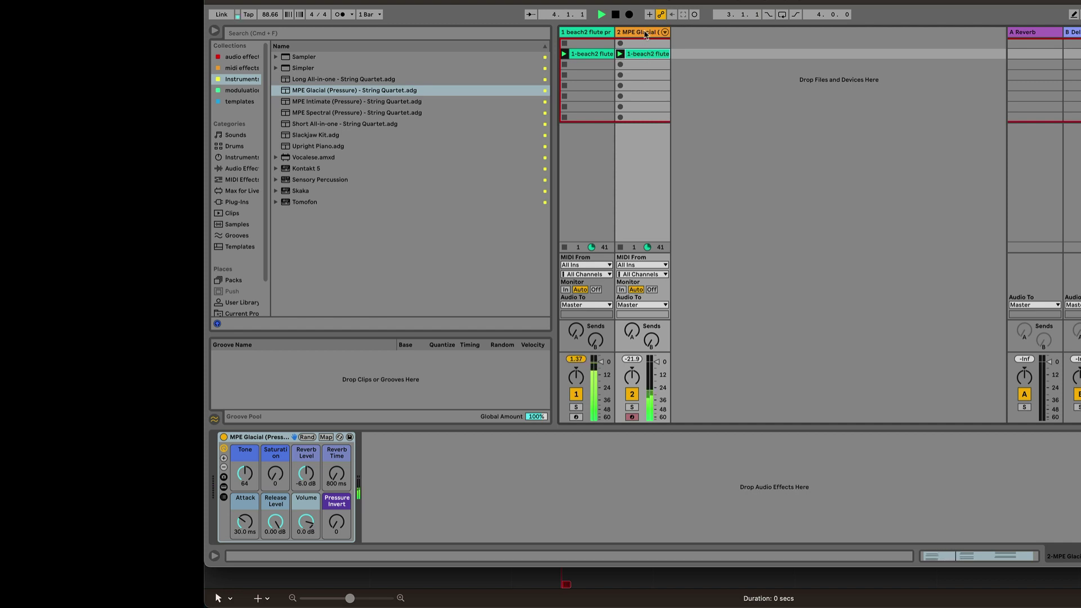
Add a Tuner after the flute Sampler and open the strings clip's notes in the piano roll
{"action": "left_click", "coordinate": [597, 38]}
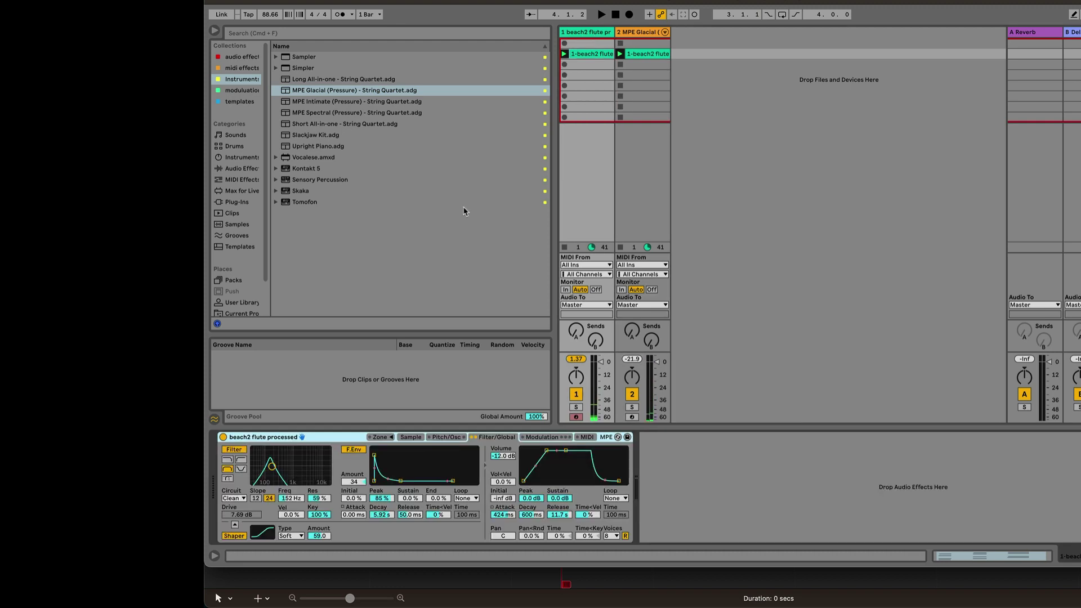
{"action": "left_click", "coordinate": [242, 57]}
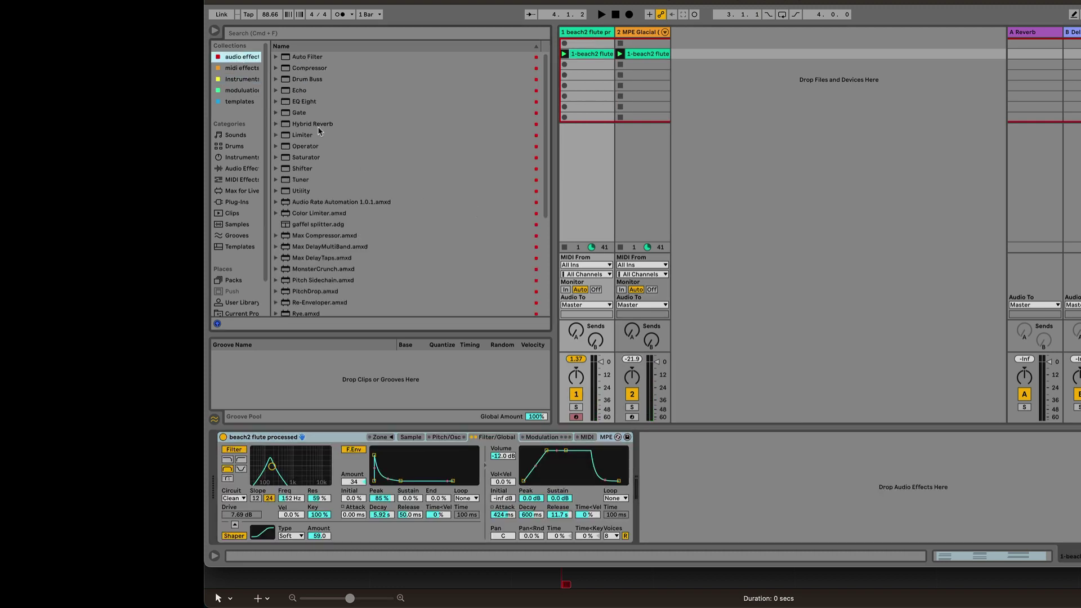
{"action": "left_click", "coordinate": [375, 179]}
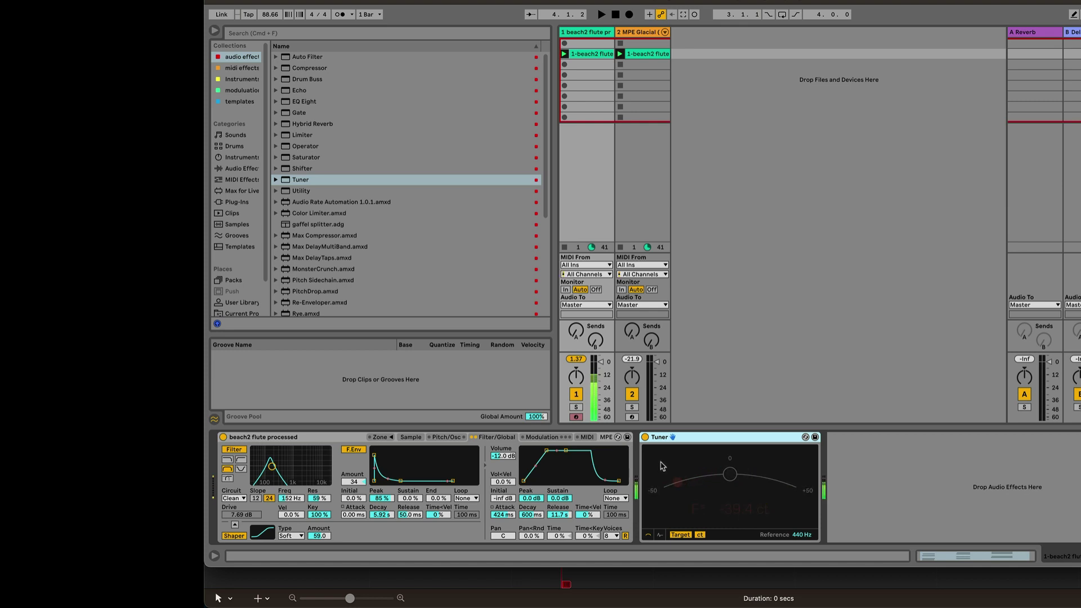
{"action": "left_click", "coordinate": [656, 96]}
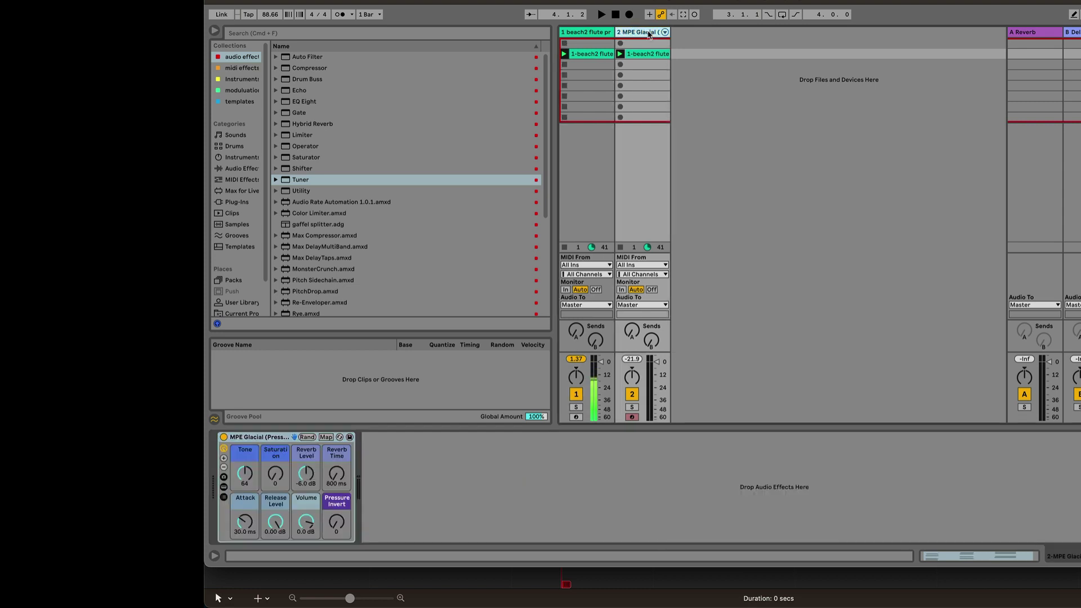
{"action": "left_click", "coordinate": [650, 55]}
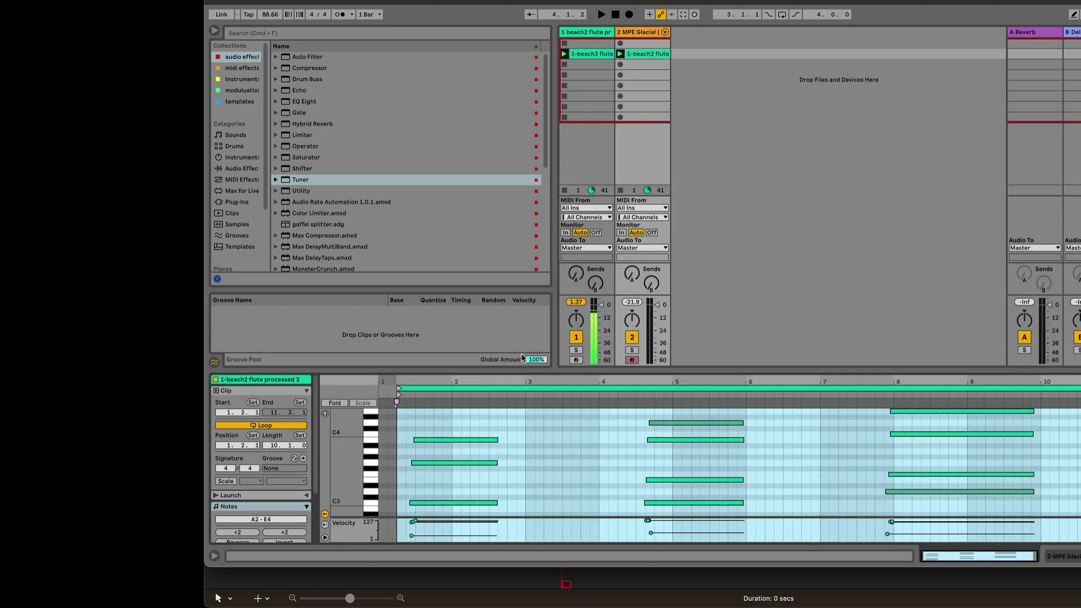
Select all notes in the strings clip and transpose them up four semitones to C#3–G#4
{"action": "scroll", "coordinate": [419, 488], "scroll_direction": "down", "scroll_amount": 3}
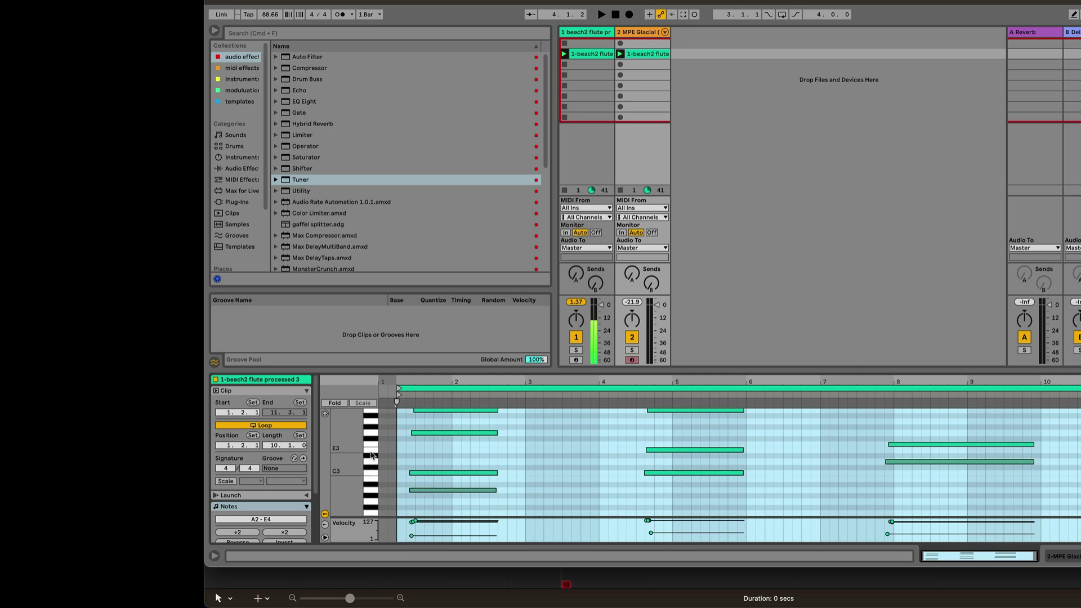
{"action": "left_click", "coordinate": [504, 470]}
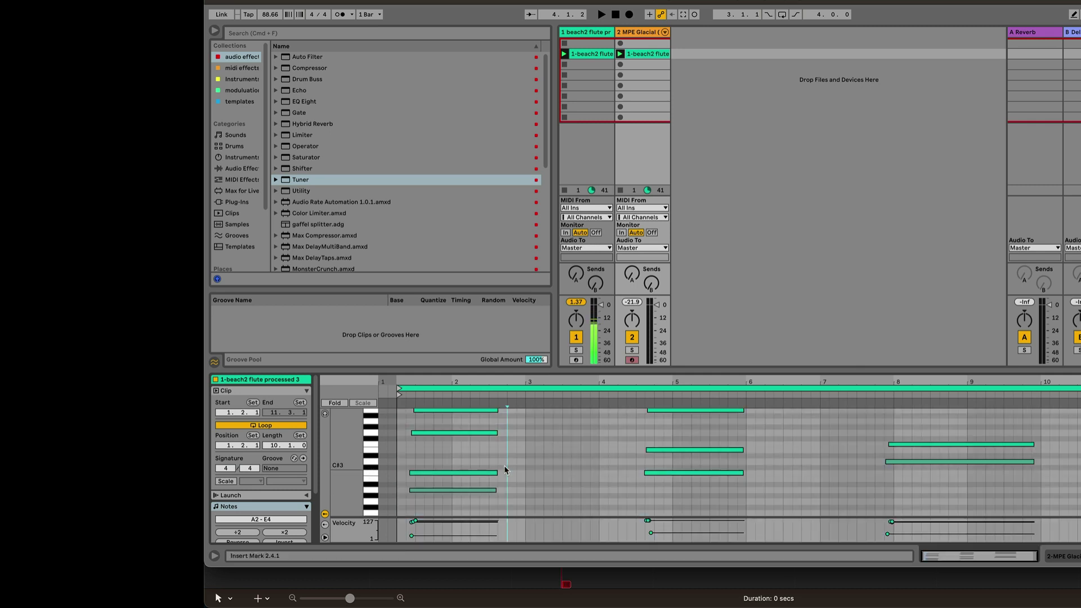
{"action": "key", "text": "super+a"}
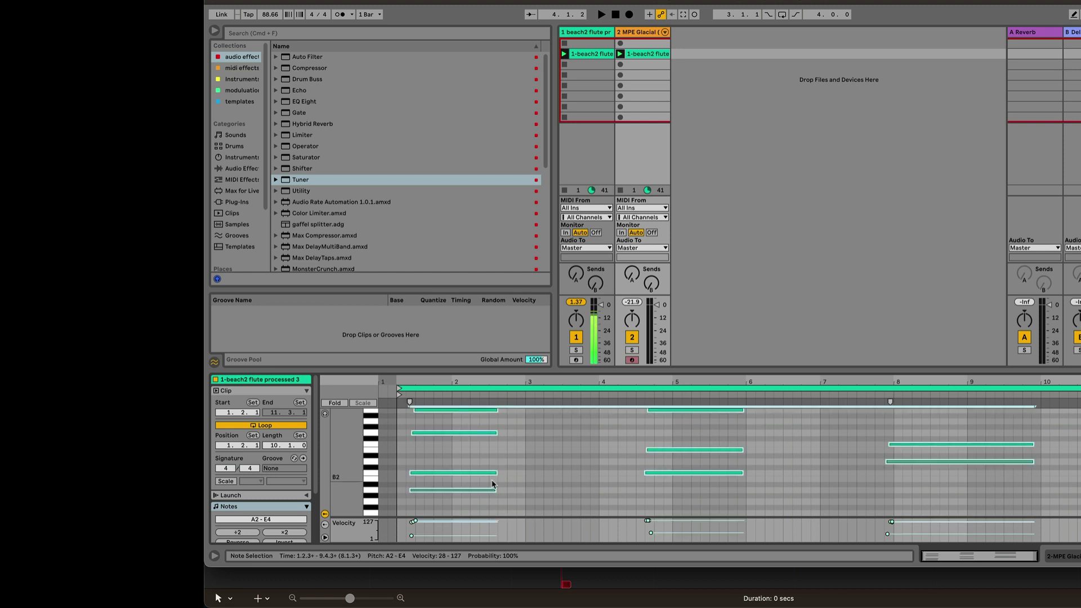
{"action": "key", "text": "Up"}
{"action": "key", "text": "Up"}
{"action": "key", "text": "Up"}
{"action": "key", "text": "Up"}
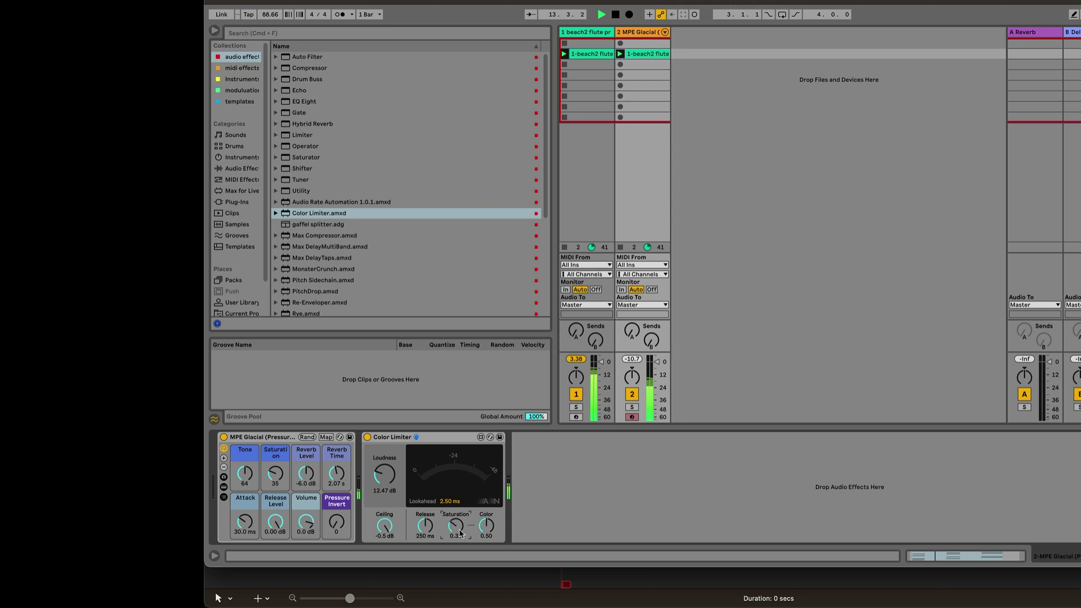
Lower the strings track's volume fader to -6.0 dB
{"action": "left_click_drag", "start_coordinate": [659, 363], "coordinate": [659, 370]}
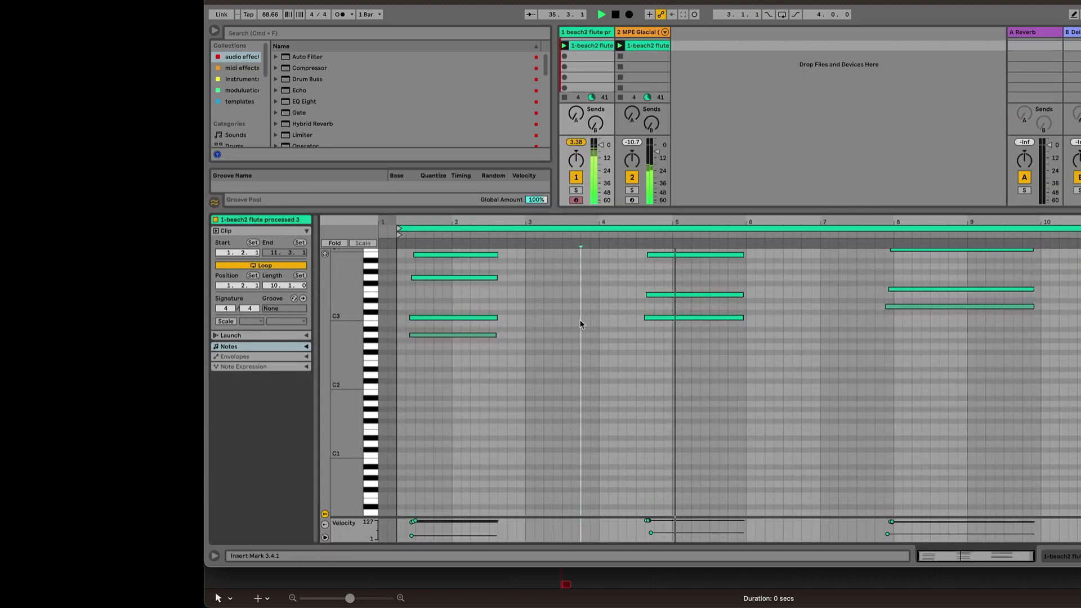
Raise all notes in the flute clip one octave, then duplicate the flute track
{"action": "key", "text": "super+a"}
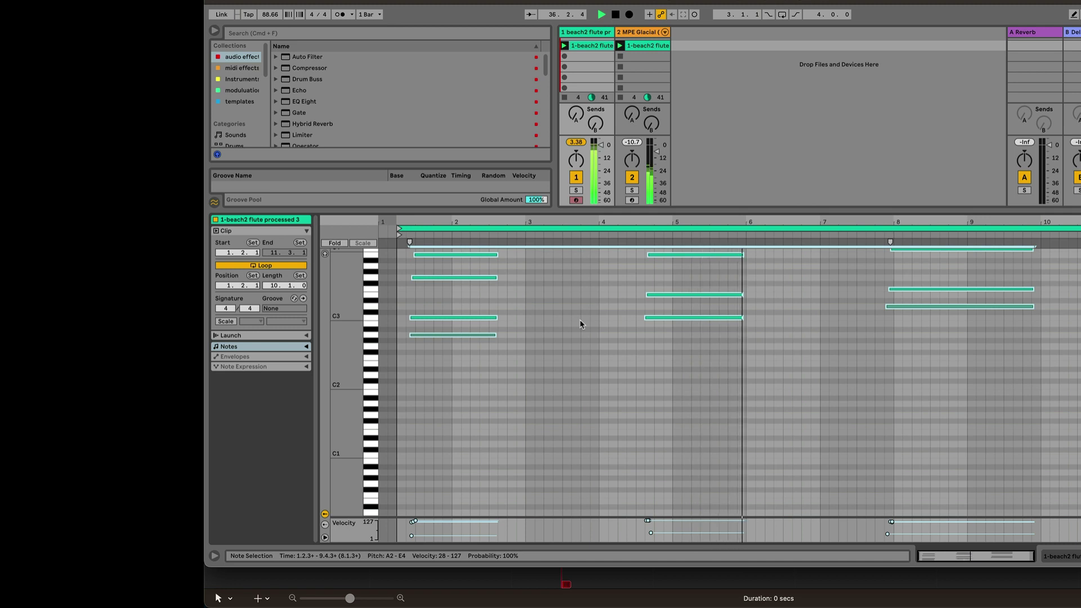
{"action": "key", "text": "shift+Up"}
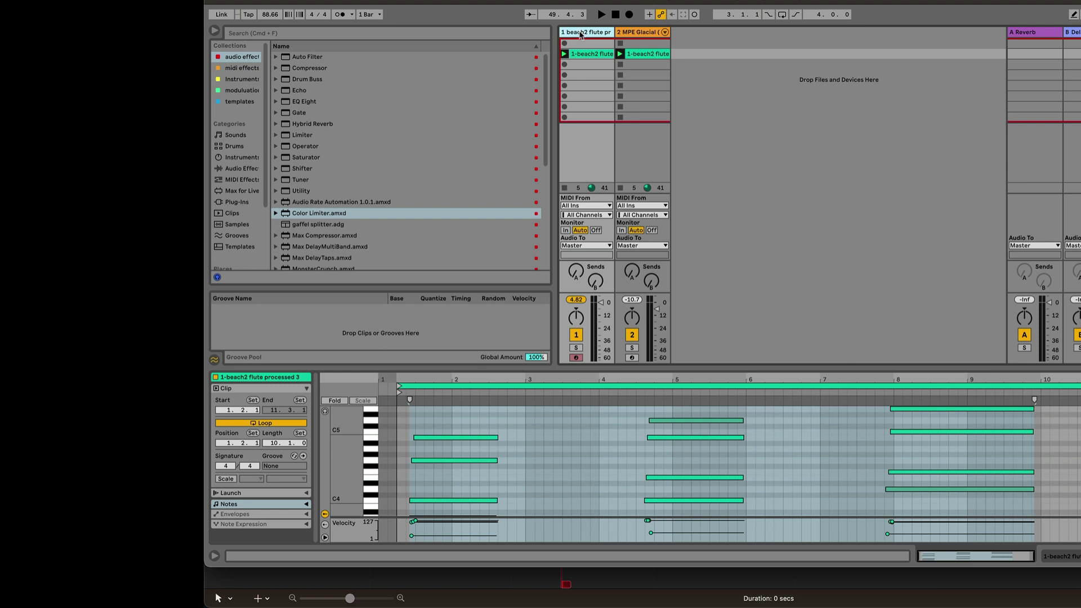
{"action": "key", "text": "super+d"}
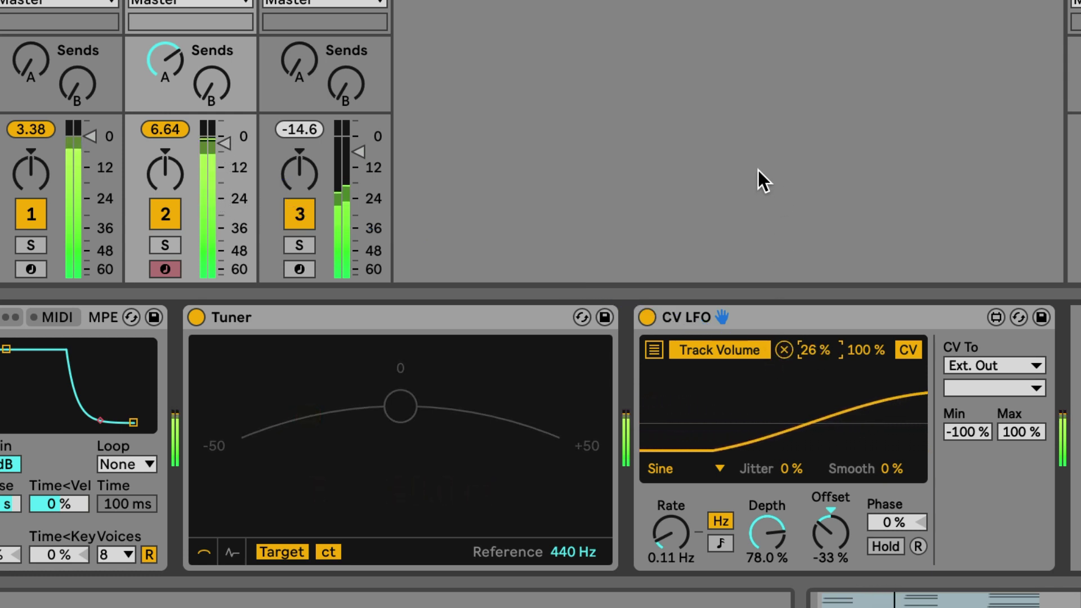
Cut the CV LFO's maximum volume range to 62%, raise Send B, and show track 6's sampler
{"action": "left_click_drag", "start_coordinate": [861, 351], "coordinate": [862, 383]}
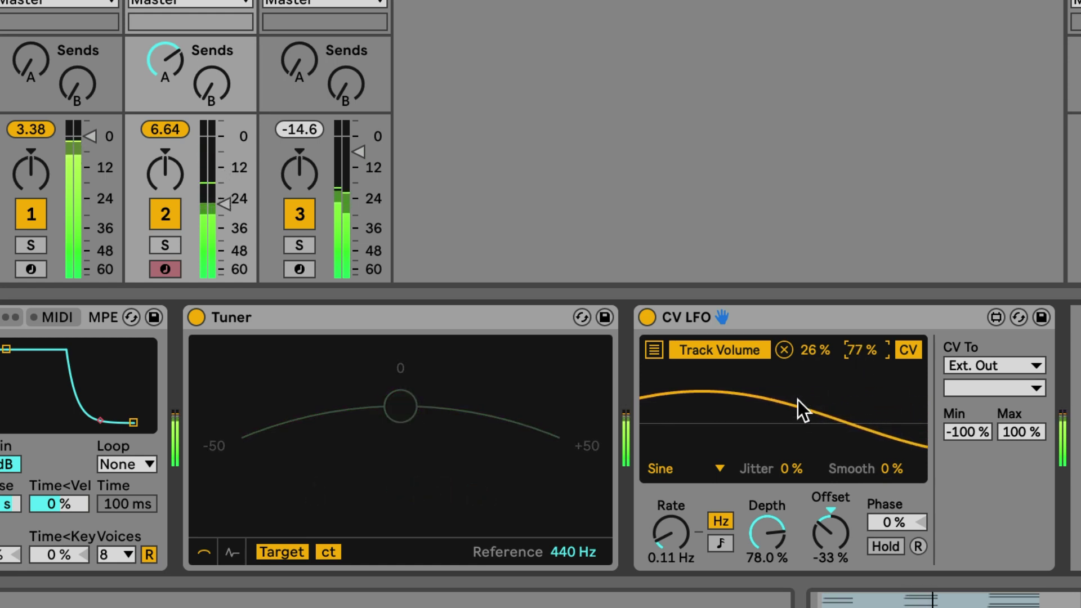
{"action": "left_click_drag", "start_coordinate": [212, 96], "coordinate": [229, 85]}
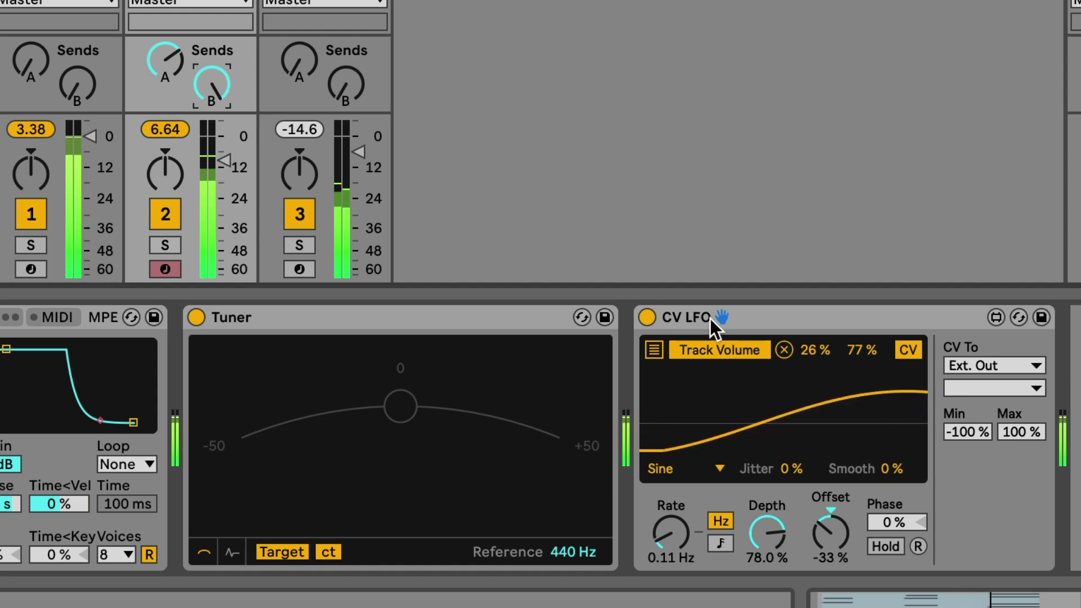
{"action": "left_click_drag", "start_coordinate": [861, 350], "coordinate": [863, 372]}
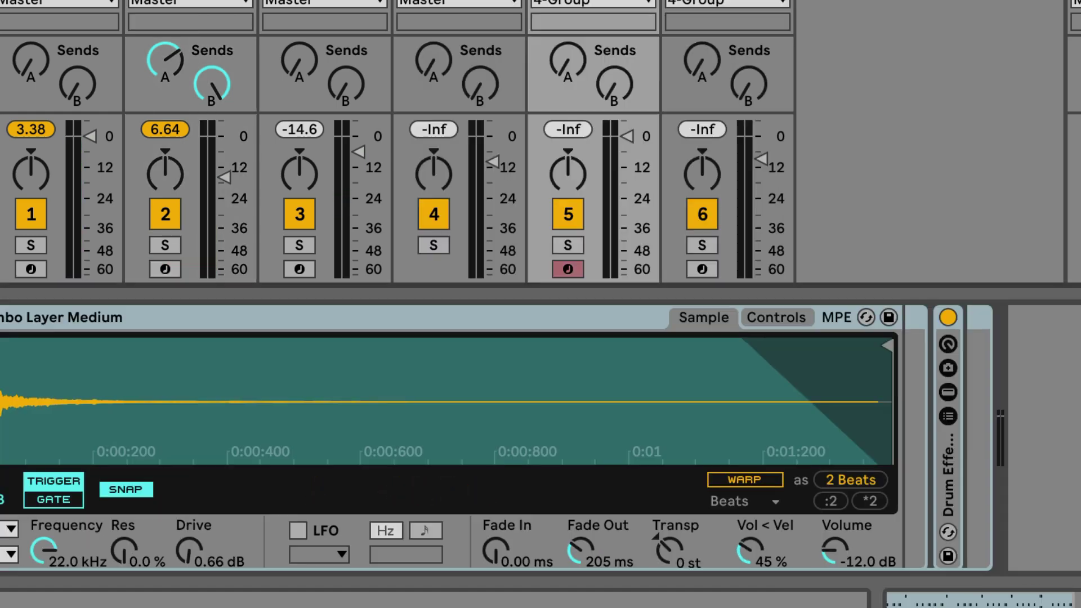
{"action": "left_click", "coordinate": [726, 110]}
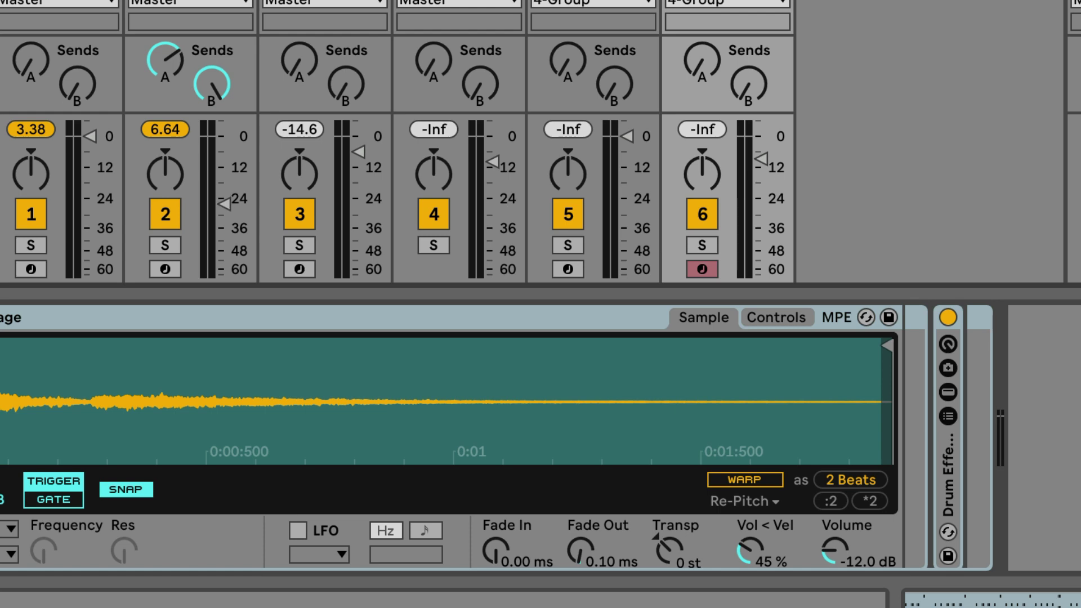